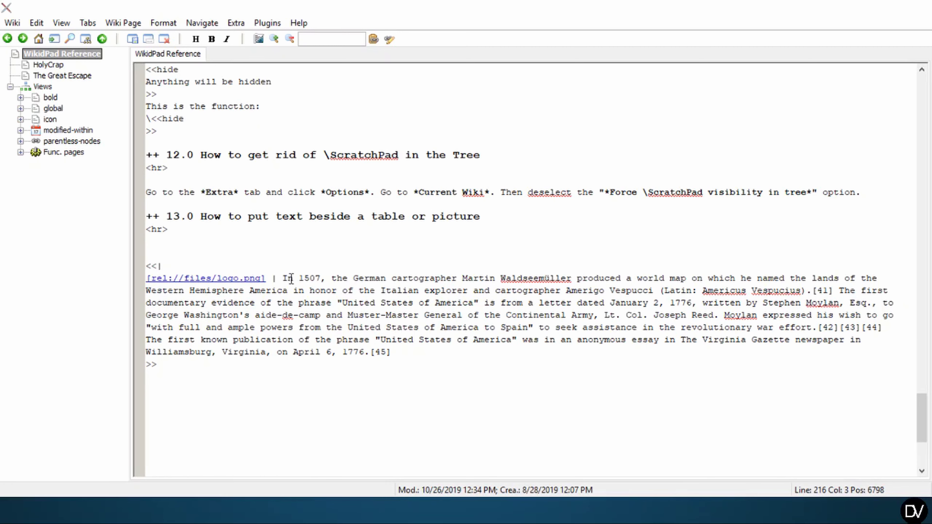
Preview section 13.0 and select the table cell text to show it renders as a single block.
{"action": "key", "text": "ctrl+shift+space"}
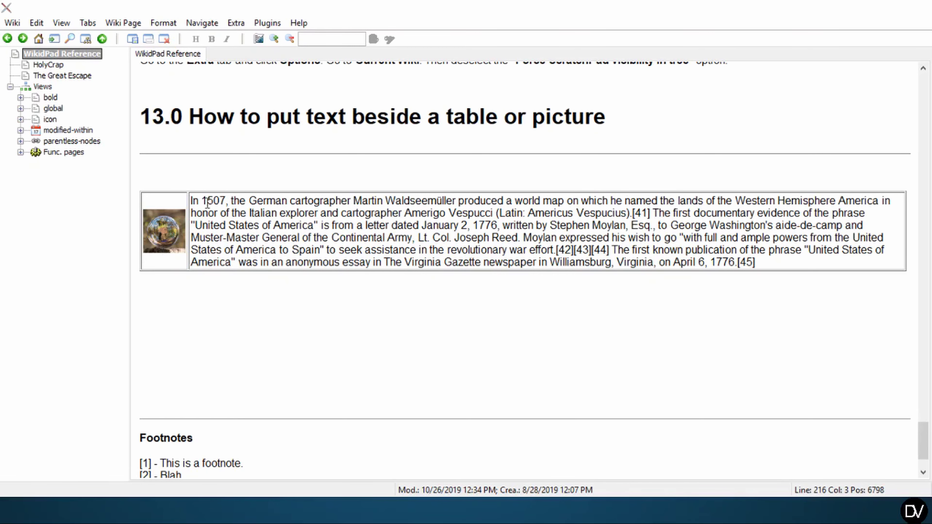
{"action": "left_click_drag", "start_coordinate": [198, 202], "coordinate": [638, 279]}
{"action": "left_click", "coordinate": [639, 279]}
{"action": "key", "text": "ctrl+shift+space"}
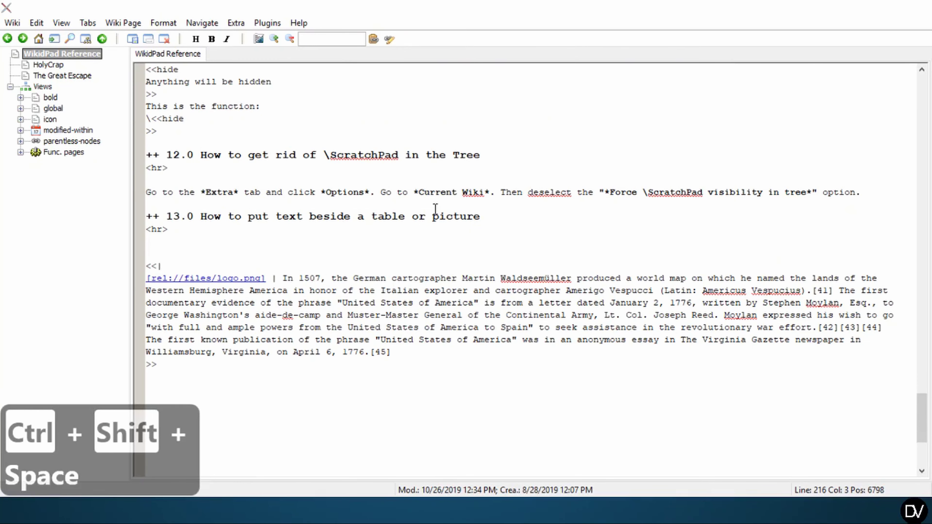
{"action": "scroll", "coordinate": [435, 209], "scroll_direction": "down", "scroll_amount": 2}
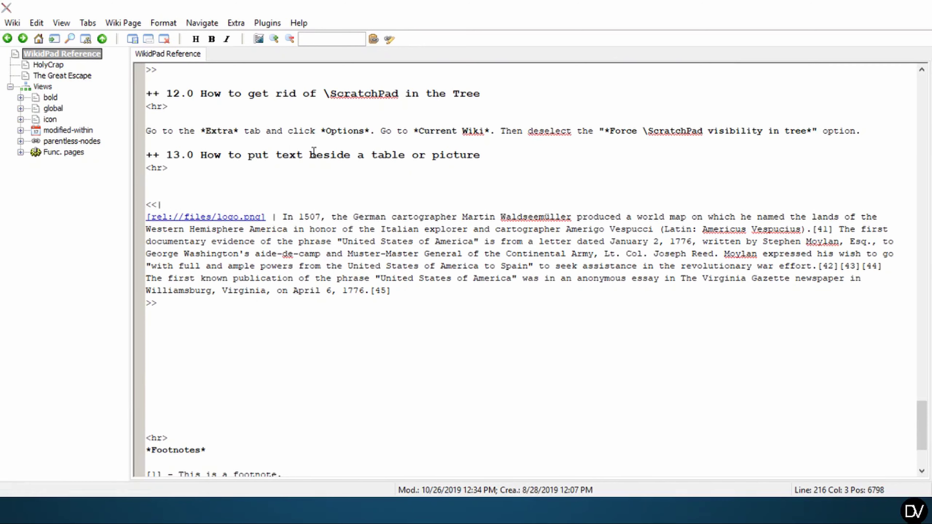
{"action": "left_click", "coordinate": [181, 315]}
{"action": "left_click_drag", "start_coordinate": [165, 205], "coordinate": [145, 205]}
{"action": "left_click", "coordinate": [160, 303]}
{"action": "left_click_drag", "start_coordinate": [160, 303], "coordinate": [146, 303]}
{"action": "left_click_drag", "start_coordinate": [279, 216], "coordinate": [274, 219]}
{"action": "scroll", "coordinate": [275, 219], "scroll_direction": "up", "scroll_amount": 15}
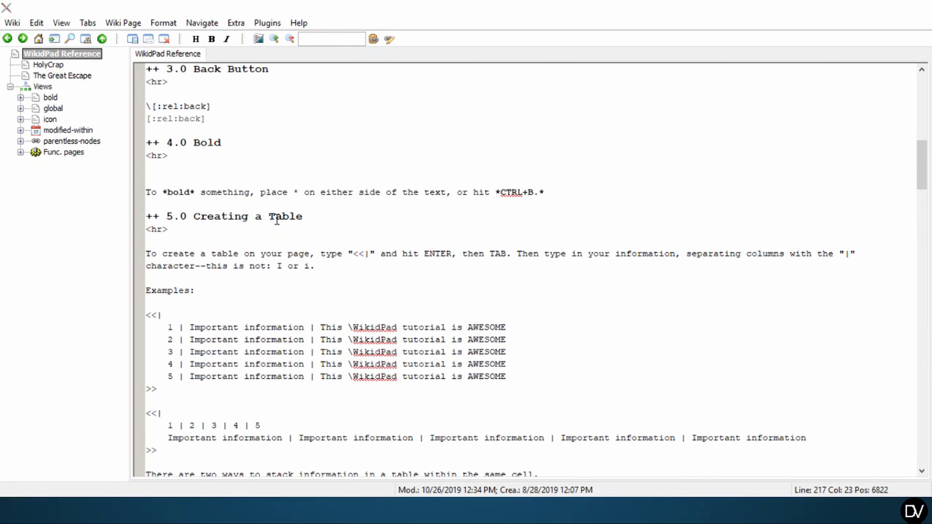
{"action": "scroll", "coordinate": [290, 222], "scroll_direction": "down", "scroll_amount": 3}
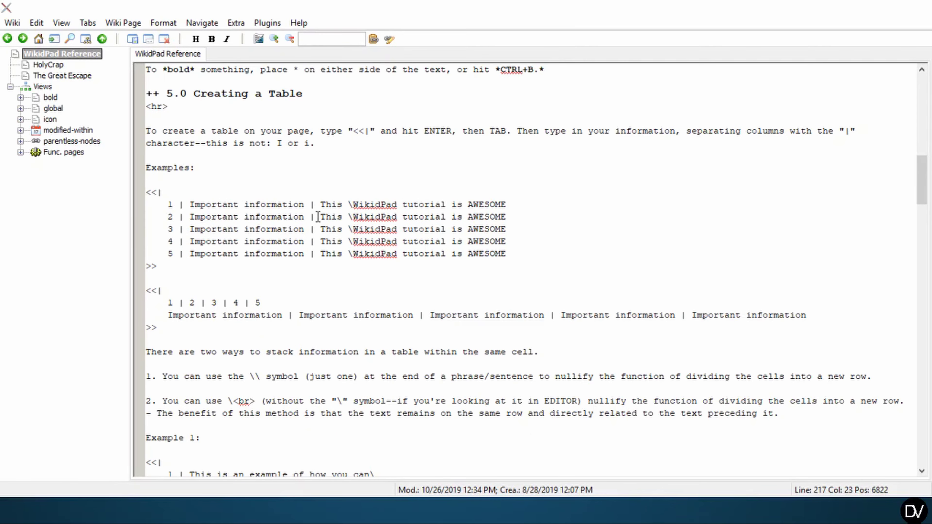
{"action": "scroll", "coordinate": [418, 271], "scroll_direction": "down", "scroll_amount": 3}
{"action": "scroll", "coordinate": [273, 238], "scroll_direction": "down", "scroll_amount": 20}
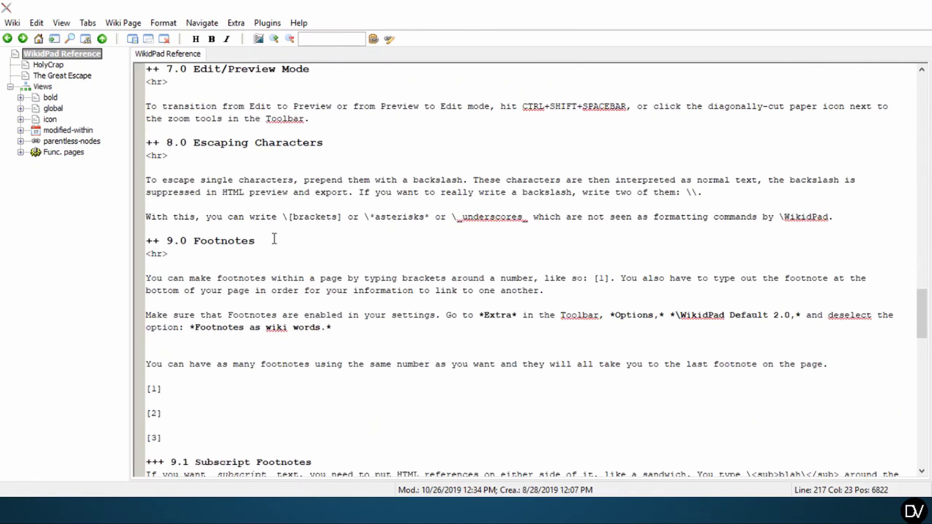
{"action": "scroll", "coordinate": [273, 238], "scroll_direction": "down", "scroll_amount": 10}
{"action": "left_click", "coordinate": [411, 293]}
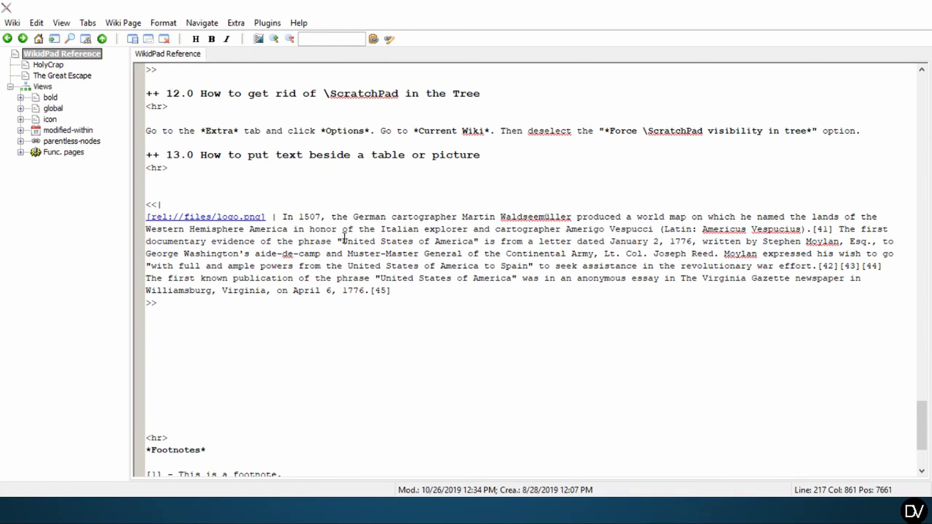
Insert a <br> line break right after [41], removing the following space.
{"action": "left_click_drag", "start_coordinate": [283, 216], "coordinate": [431, 294]}
{"action": "left_click", "coordinate": [431, 295]}
{"action": "left_click_drag", "start_coordinate": [283, 216], "coordinate": [401, 293]}
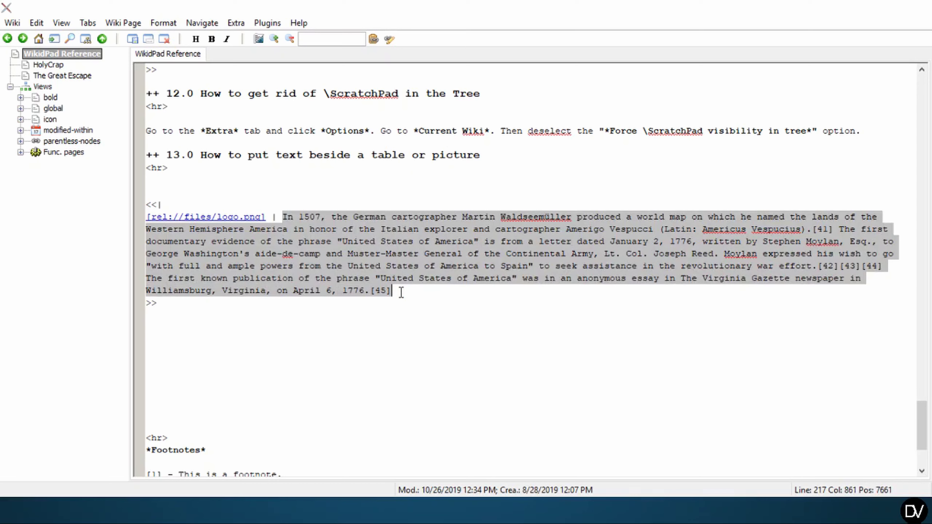
{"action": "left_click", "coordinate": [452, 294]}
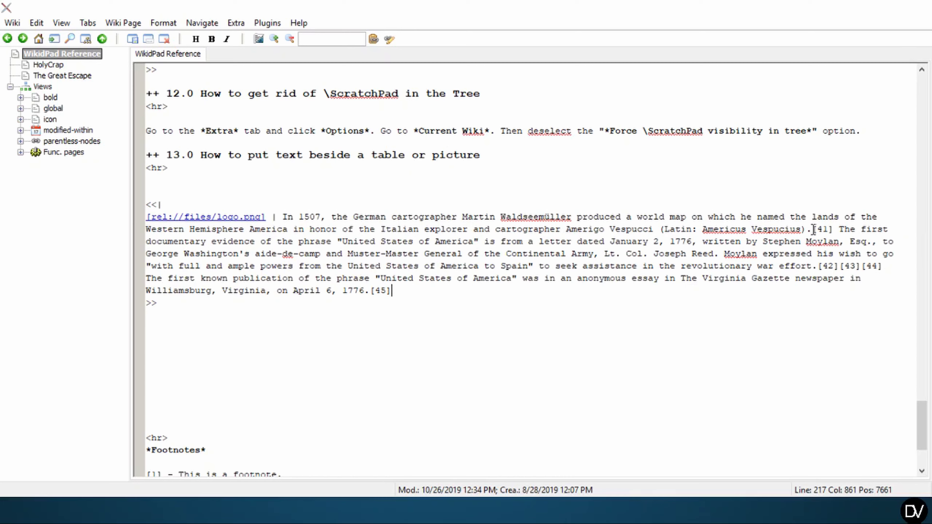
{"action": "left_click", "coordinate": [833, 229]}
{"action": "type", "text": "<br>"}
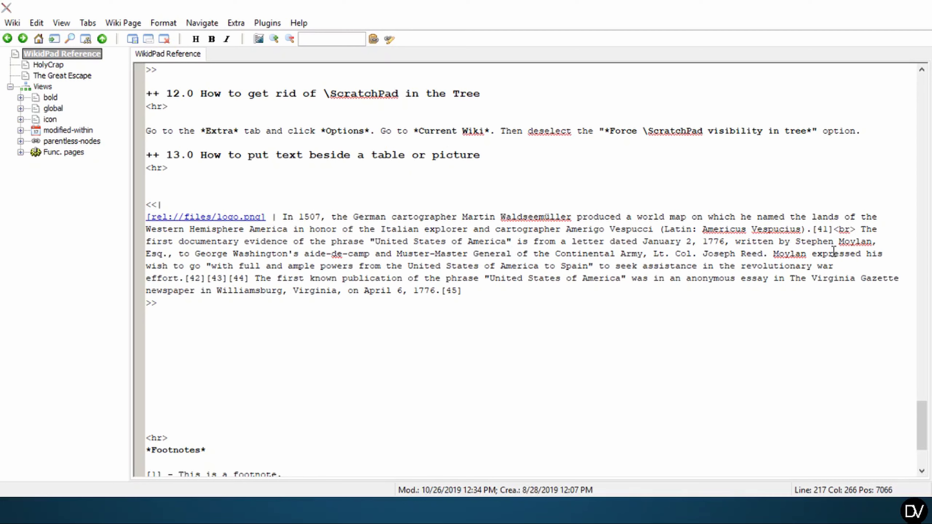
{"action": "key", "text": "Delete"}
Replace the spaces after 'Joseph Reed.' and after [44] with <br> line breaks.
{"action": "left_click", "coordinate": [772, 254]}
{"action": "key", "text": "BackSpace"}
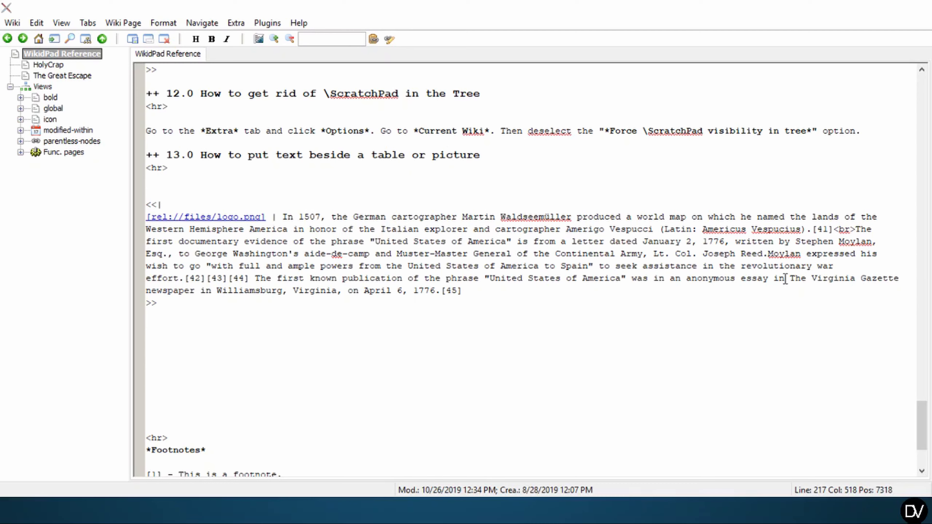
{"action": "type", "text": "<br>"}
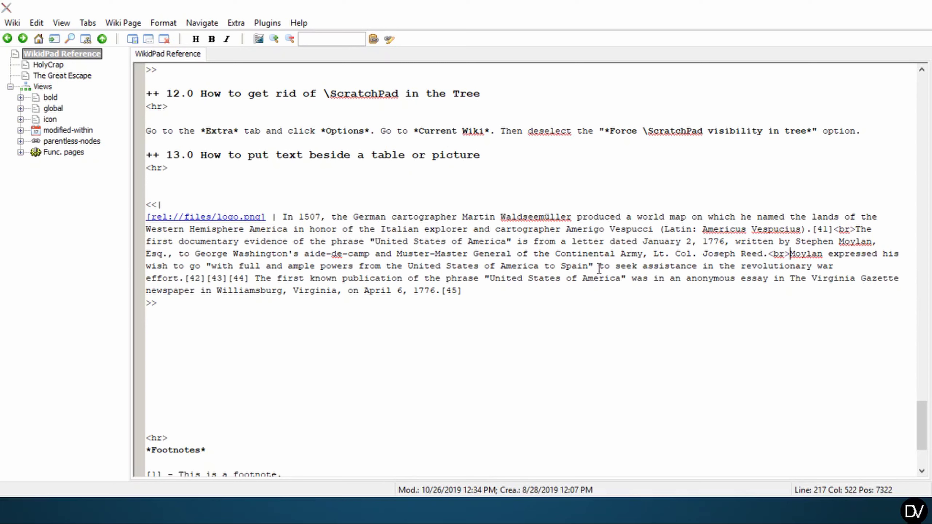
{"action": "left_click", "coordinate": [247, 277]}
{"action": "left_click", "coordinate": [256, 278]}
{"action": "key", "text": "BackSpace"}
{"action": "type", "text": "<br>"}
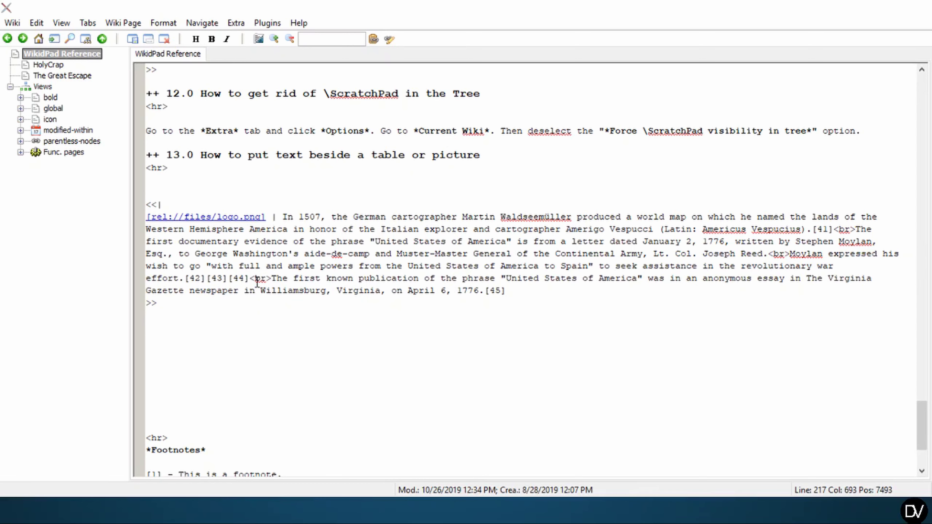
Preview the page and check each of the four cell lines before returning to the markup.
{"action": "key", "text": "ctrl+shift+space"}
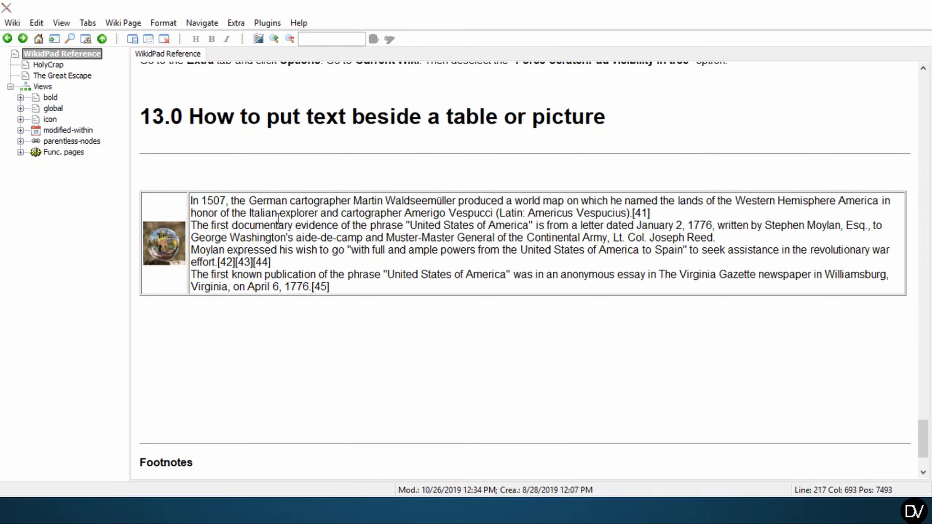
{"action": "left_click_drag", "start_coordinate": [190, 200], "coordinate": [653, 214]}
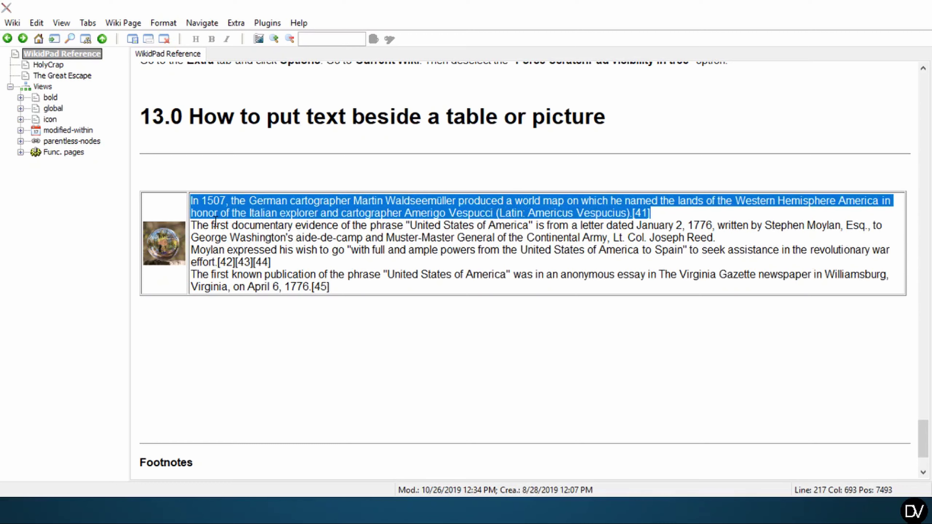
{"action": "left_click_drag", "start_coordinate": [193, 225], "coordinate": [284, 260]}
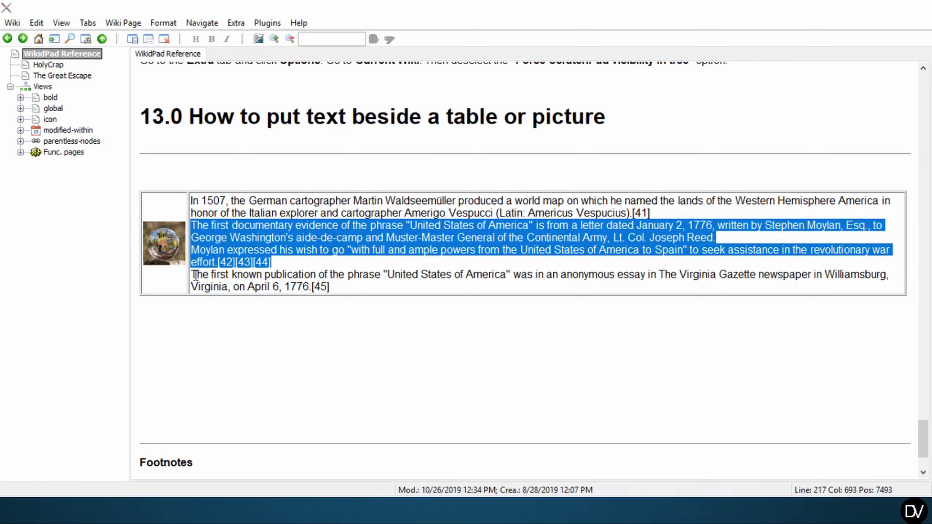
{"action": "left_click_drag", "start_coordinate": [192, 276], "coordinate": [399, 296]}
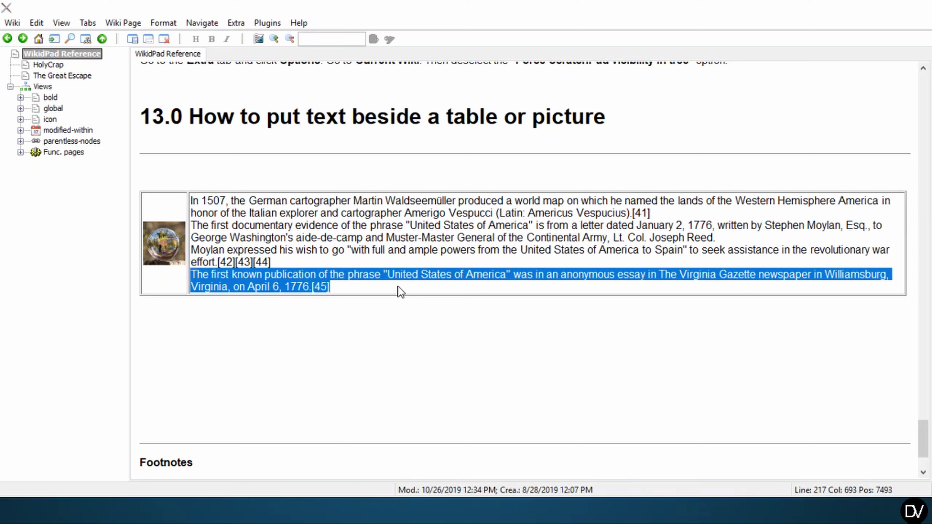
{"action": "left_click", "coordinate": [397, 286]}
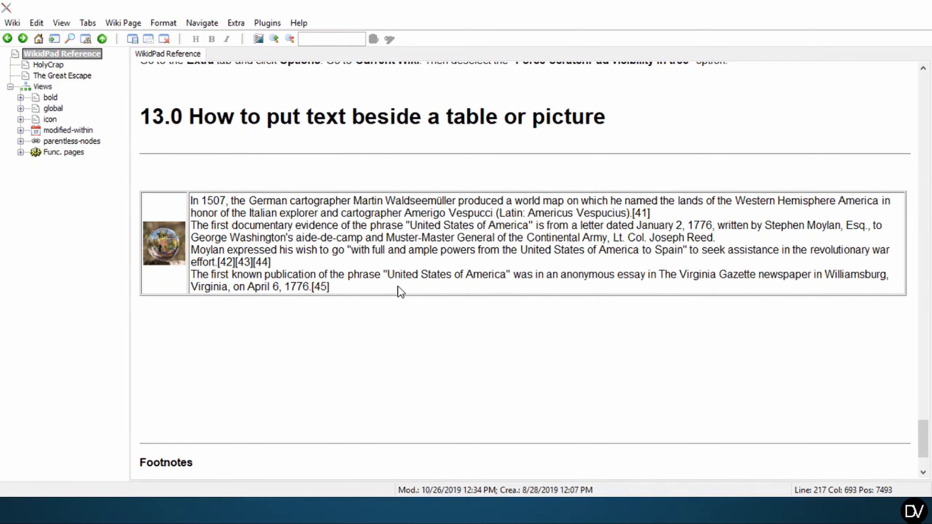
{"action": "key", "text": "ctrl+shift+space"}
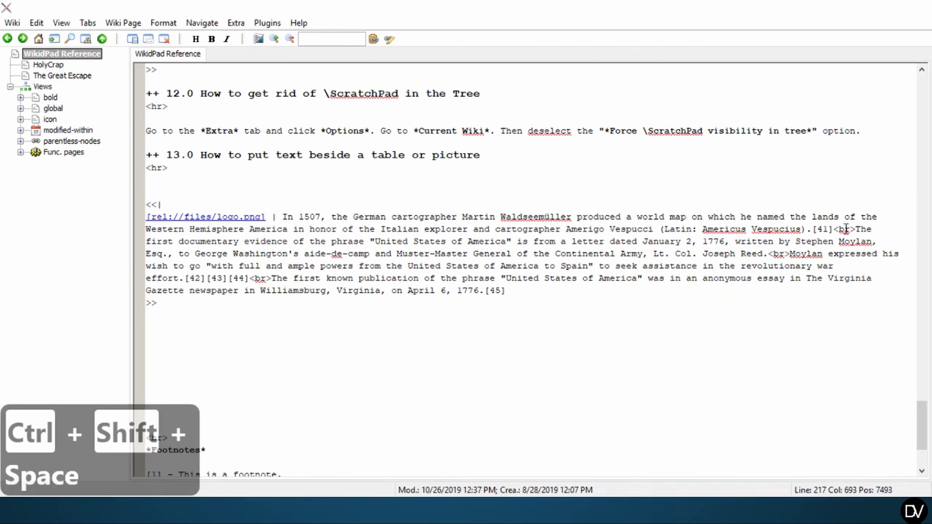
Turn each of the three breaks into <br><br> and preview the spaced paragraphs.
{"action": "left_click", "coordinate": [855, 229]}
{"action": "type", "text": "<br>"}
{"action": "left_click", "coordinate": [792, 254]}
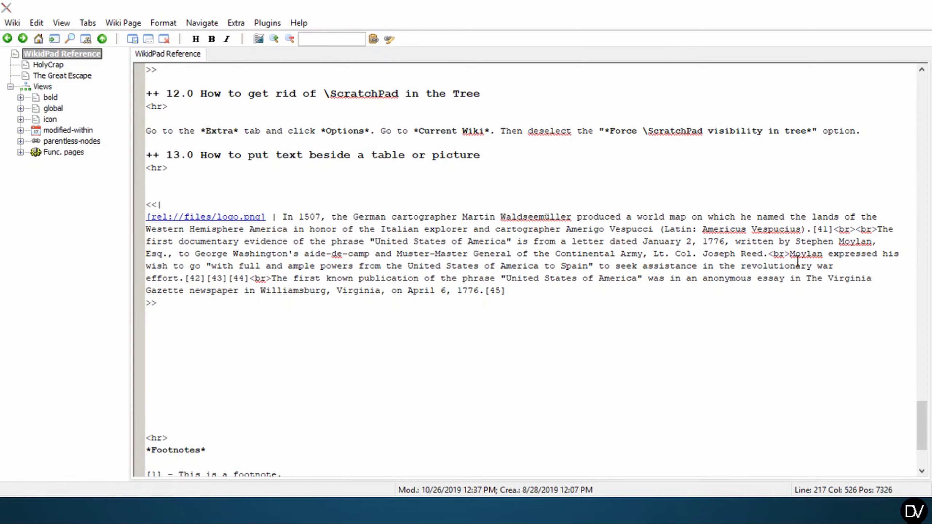
{"action": "type", "text": "<br>"}
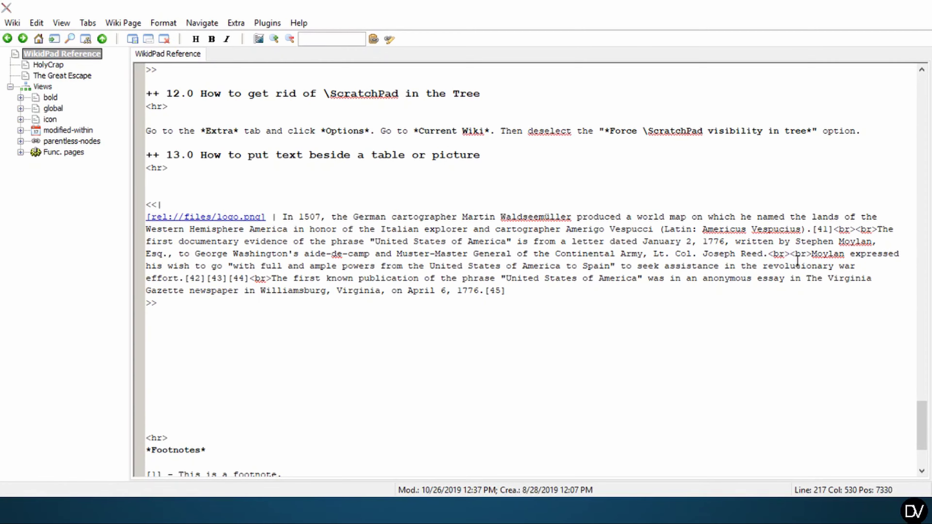
{"action": "left_click", "coordinate": [273, 278]}
{"action": "type", "text": "<br>"}
{"action": "key", "text": "ctrl+shift+space"}
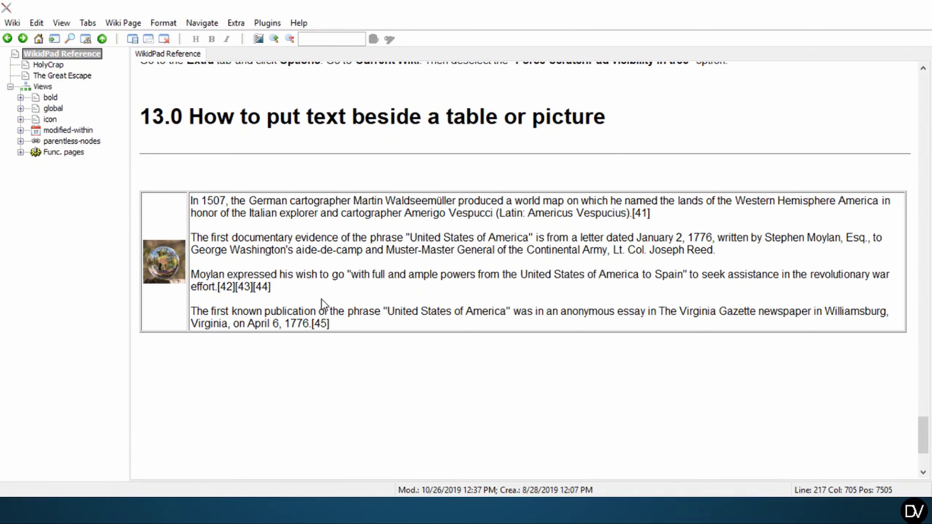
{"action": "key", "text": "ctrl+shift+space"}
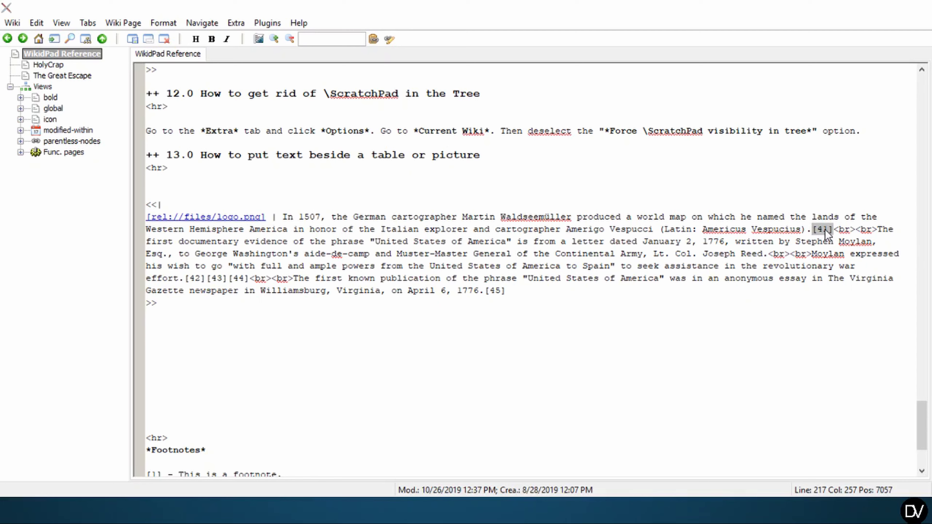
Delete the [41] and [42][43][44] footnote marks and put an opening <sup> before [45].
{"action": "key", "text": "Delete"}
{"action": "left_click_drag", "start_coordinate": [250, 278], "coordinate": [186, 279]}
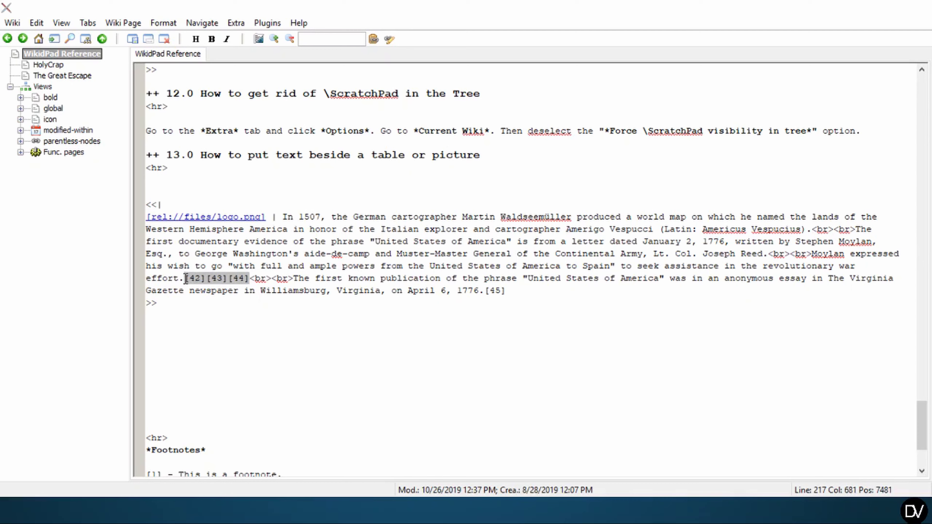
{"action": "key", "text": "Delete"}
{"action": "left_click", "coordinate": [441, 291]}
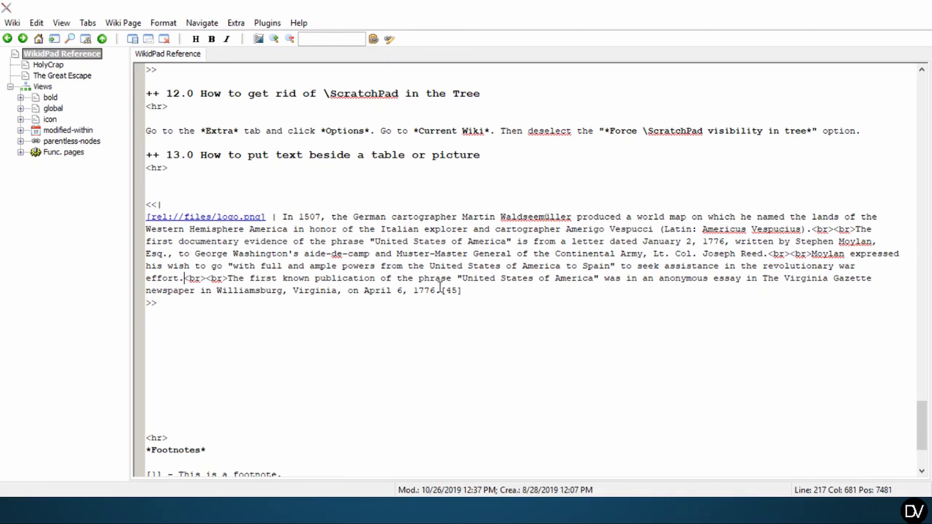
{"action": "type", "text": "<sup>"}
Close the tag with </sup> after [45] and preview the superscript footnote and Footnotes list.
{"action": "type", "text": "</sup>"}
{"action": "key", "text": "ctrl+shift+space"}
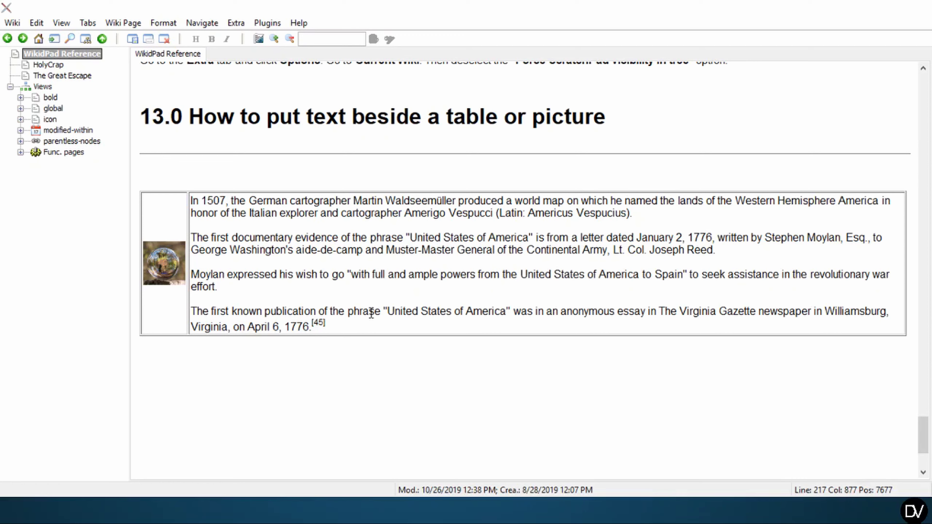
{"action": "left_click_drag", "start_coordinate": [311, 322], "coordinate": [326, 323]}
{"action": "scroll", "coordinate": [359, 338], "scroll_direction": "down", "scroll_amount": 5}
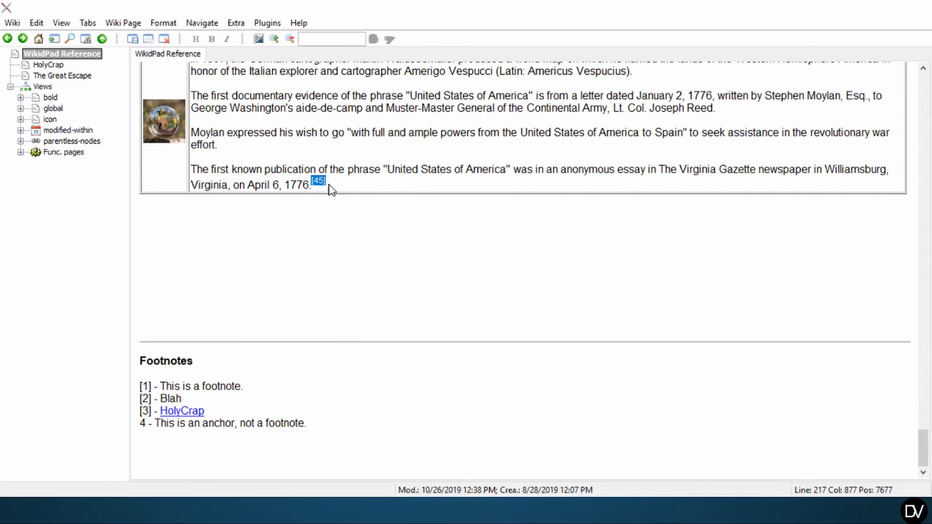
{"action": "scroll", "coordinate": [329, 185], "scroll_direction": "up", "scroll_amount": 3}
{"action": "left_click", "coordinate": [397, 331]}
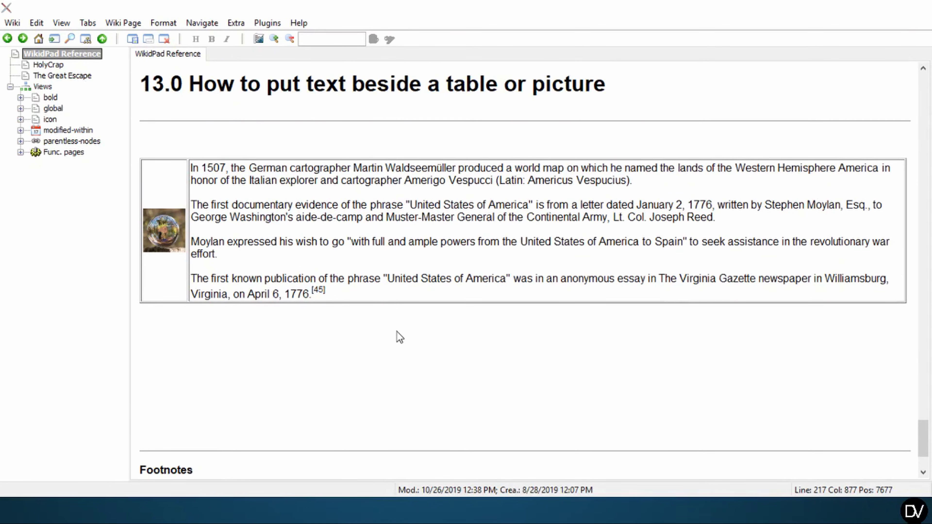
{"action": "scroll", "coordinate": [418, 308], "scroll_direction": "up", "scroll_amount": 2}
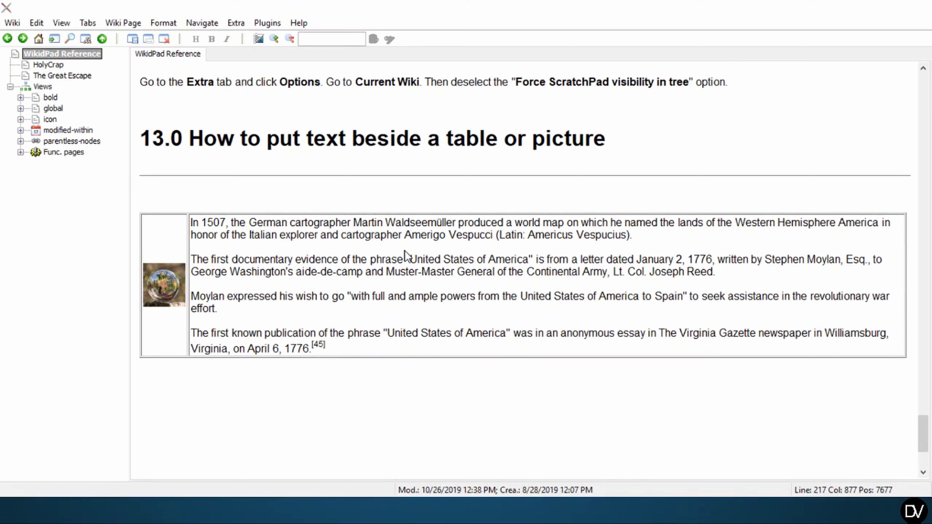
{"action": "left_click", "coordinate": [296, 258]}
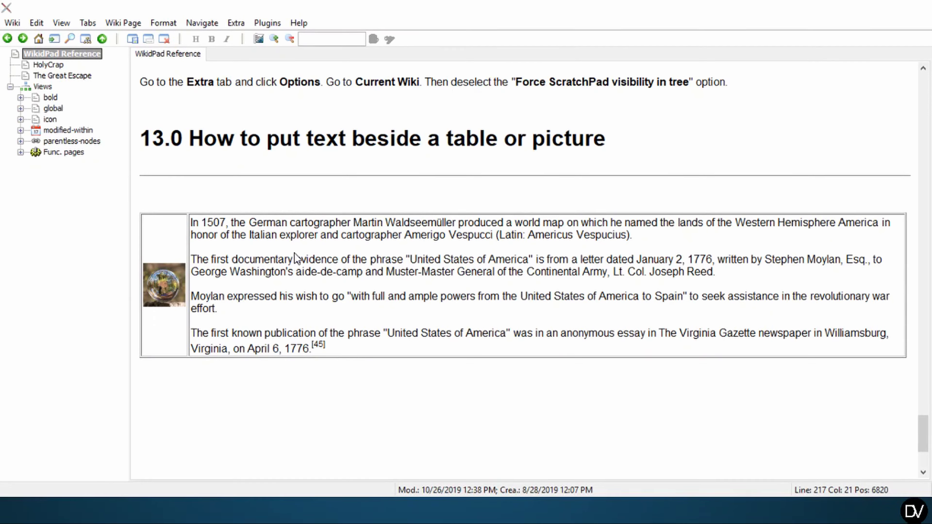